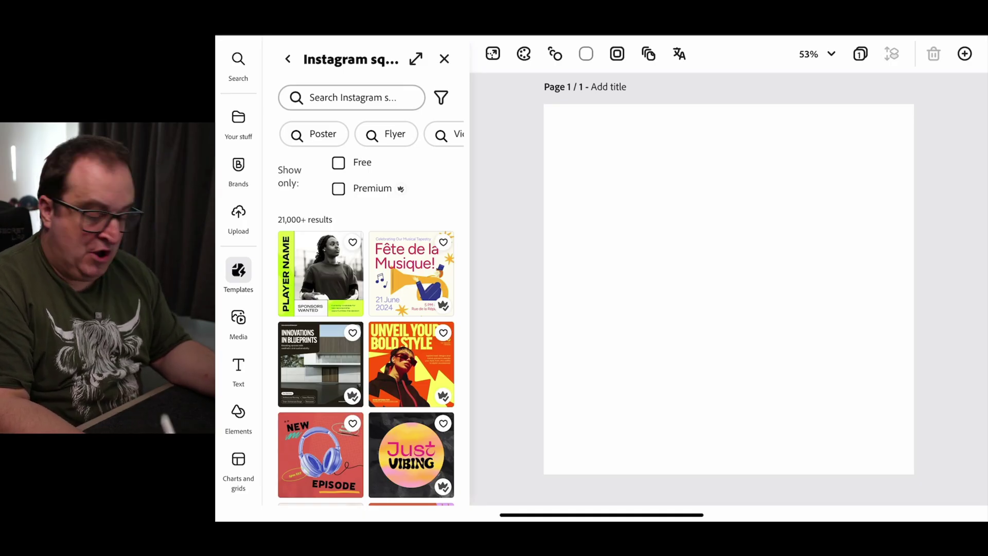
# Switch from the Instagram templates to the Shapes list in the Elements panel
pyautogui.click(238, 418)
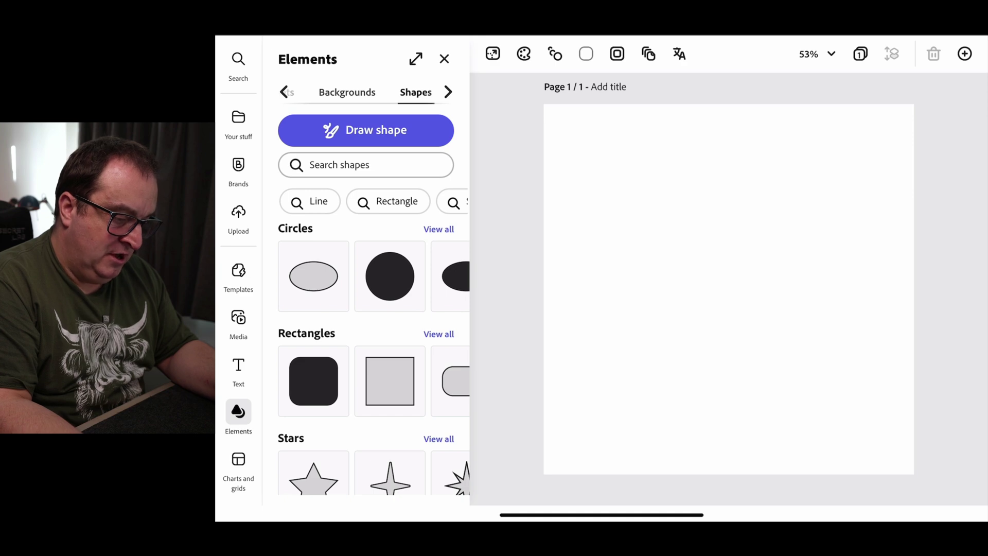
# Set the page background colour to black
pyautogui.click(586, 54)
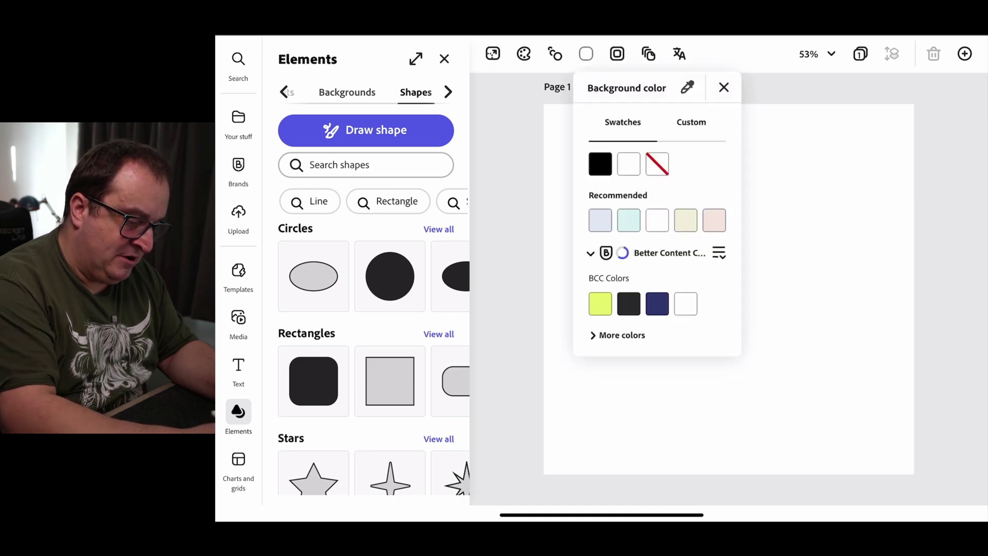
pyautogui.click(600, 164)
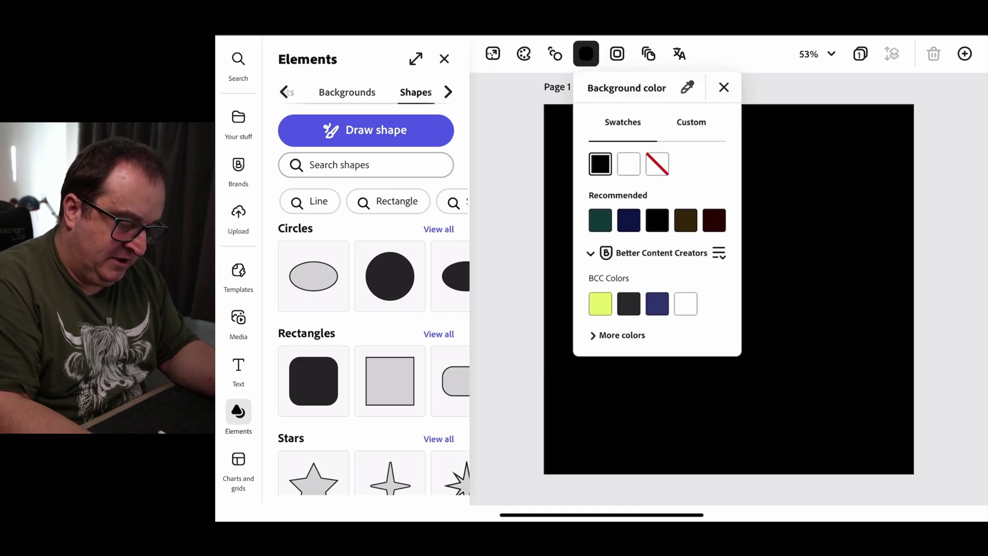
pyautogui.press('Escape')
# Start Draw shape with a white border colour at thickness 20
pyautogui.click(366, 131)
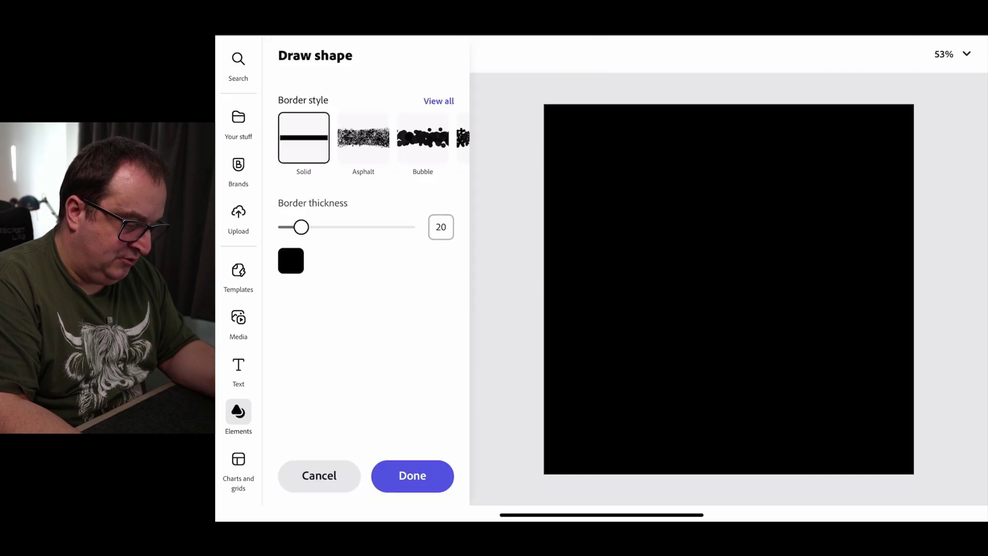
pyautogui.click(291, 260)
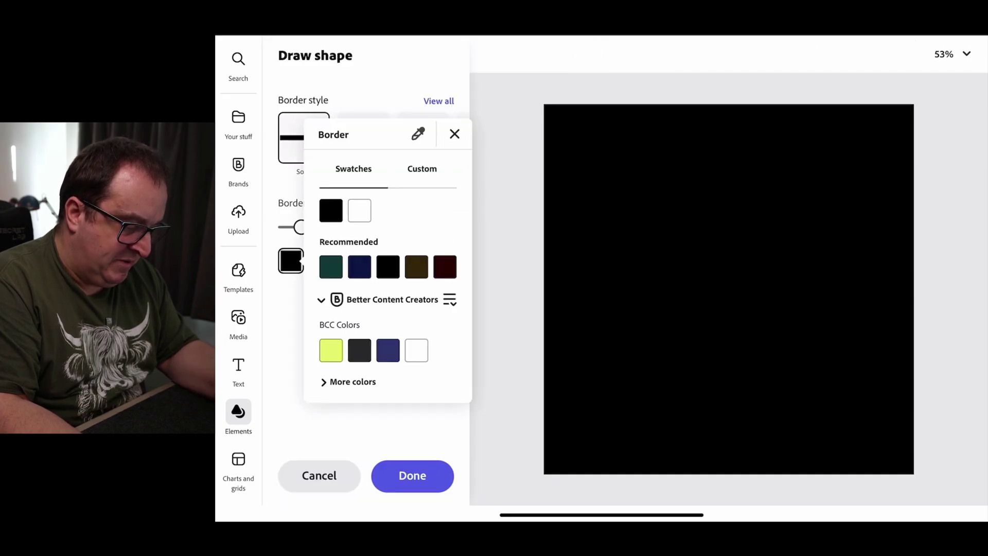
pyautogui.click(360, 210)
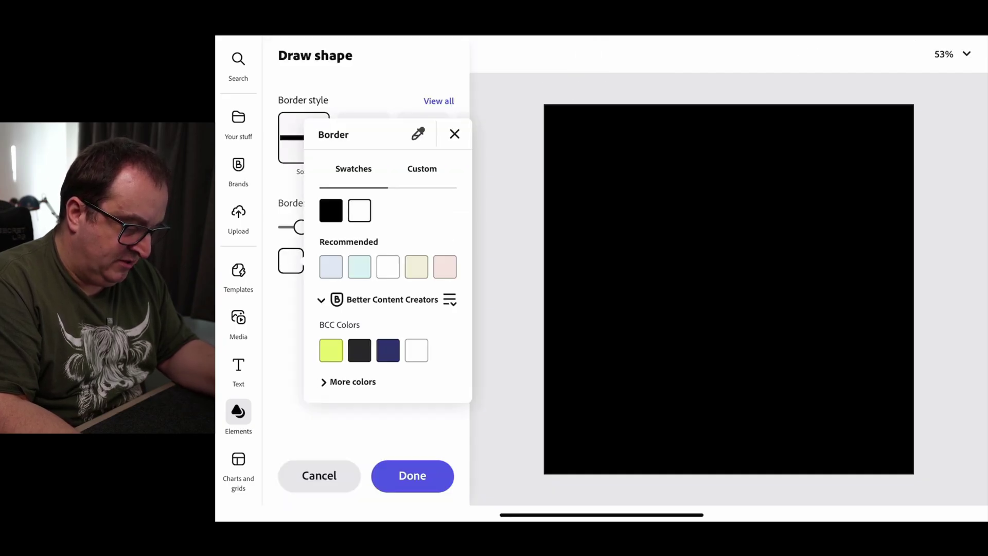
pyautogui.click(454, 134)
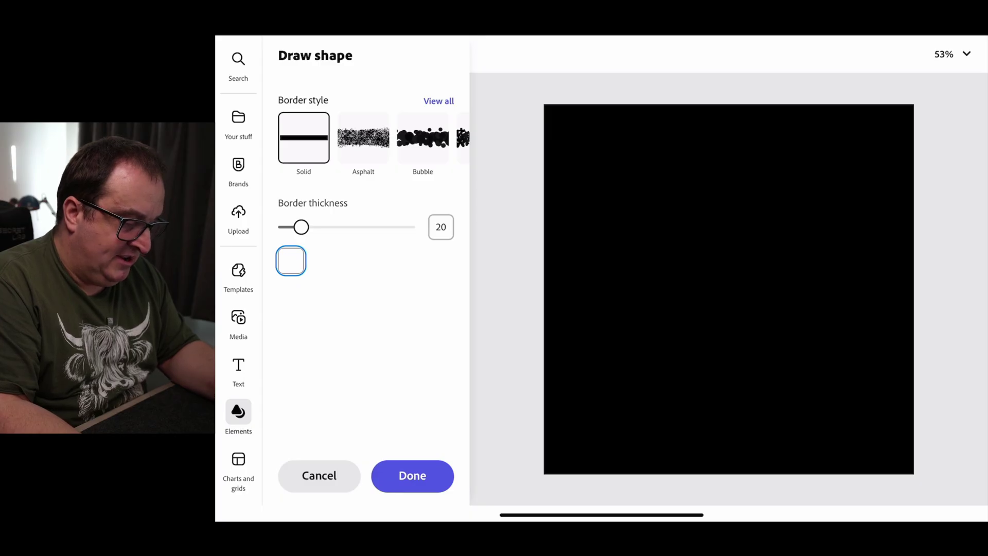
pyautogui.hscroll(3, 373, 137)
pyautogui.hscroll(-3, 373, 137)
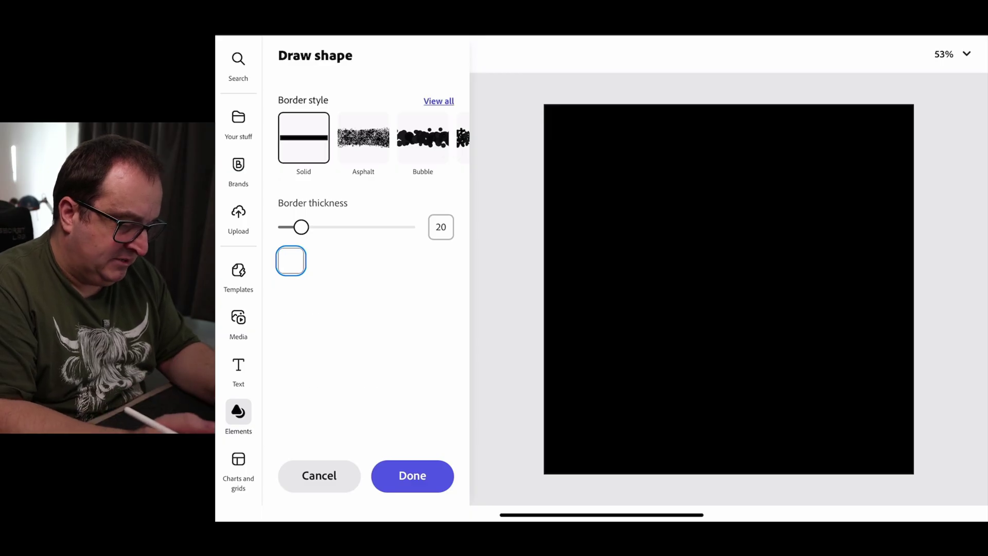
# Test the Newsprint inker border style with a squiggle, then undo it
pyautogui.click(439, 101)
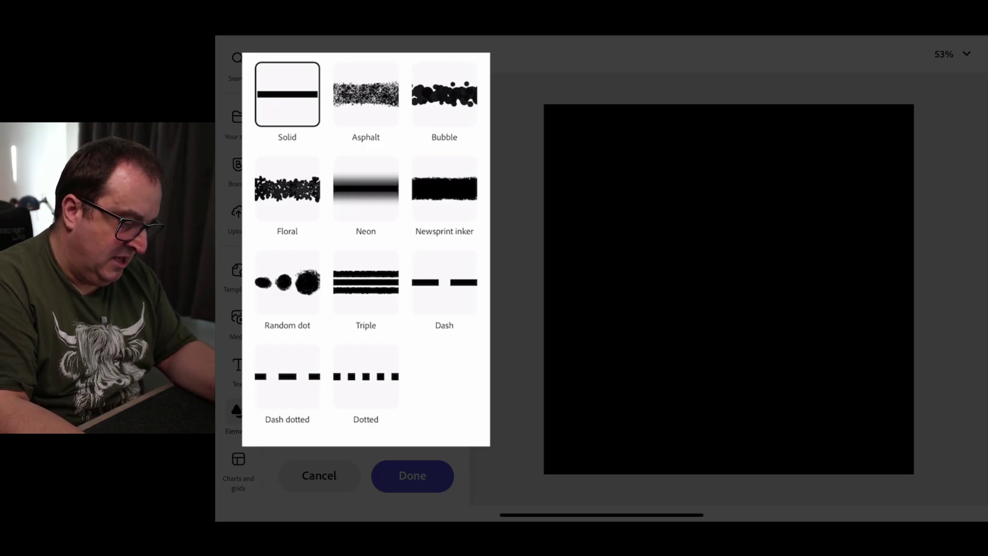
pyautogui.click(366, 95)
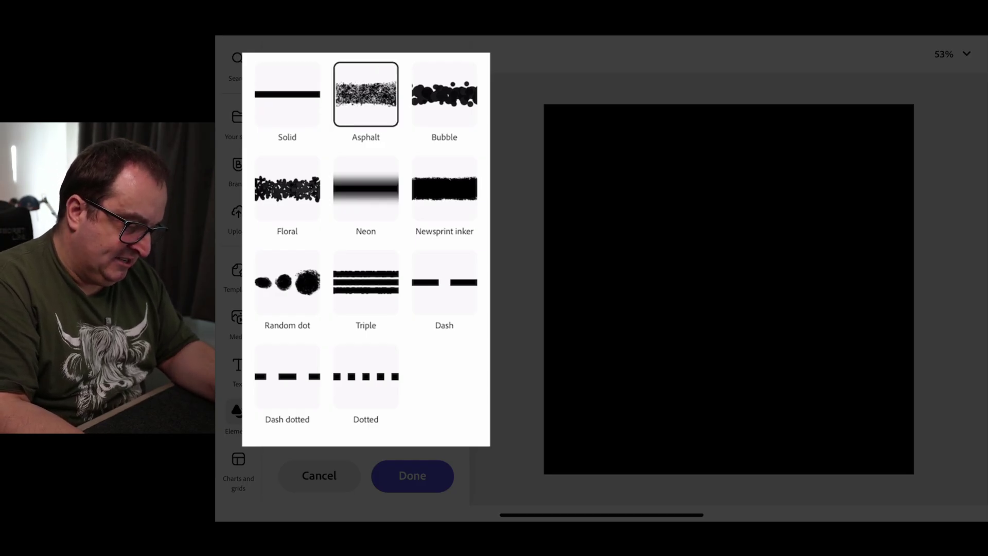
pyautogui.click(443, 189)
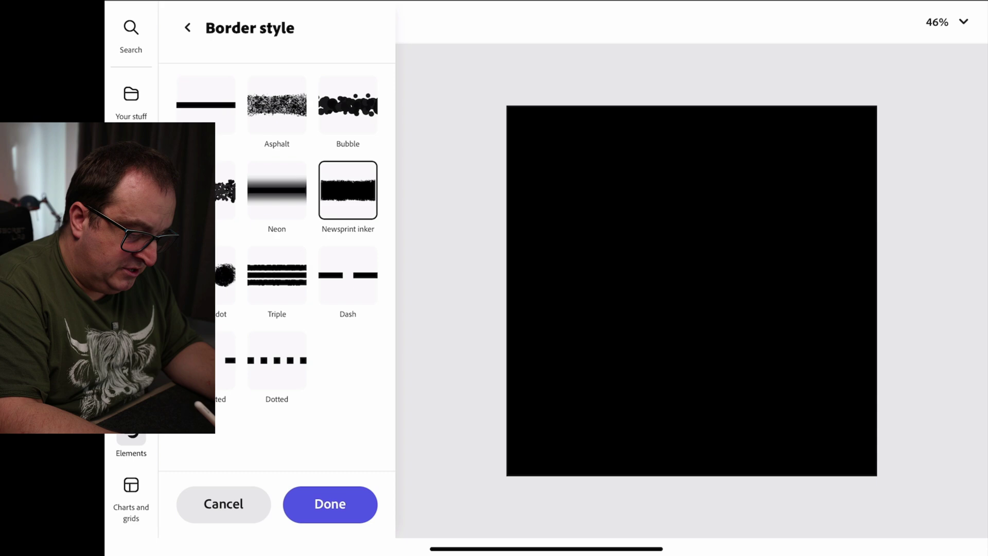
pyautogui.moveTo(551, 237)
pyautogui.mouseDown()
pyautogui.moveTo(576, 271)
pyautogui.moveTo(604, 235)
pyautogui.moveTo(713, 176)
pyautogui.mouseUp()
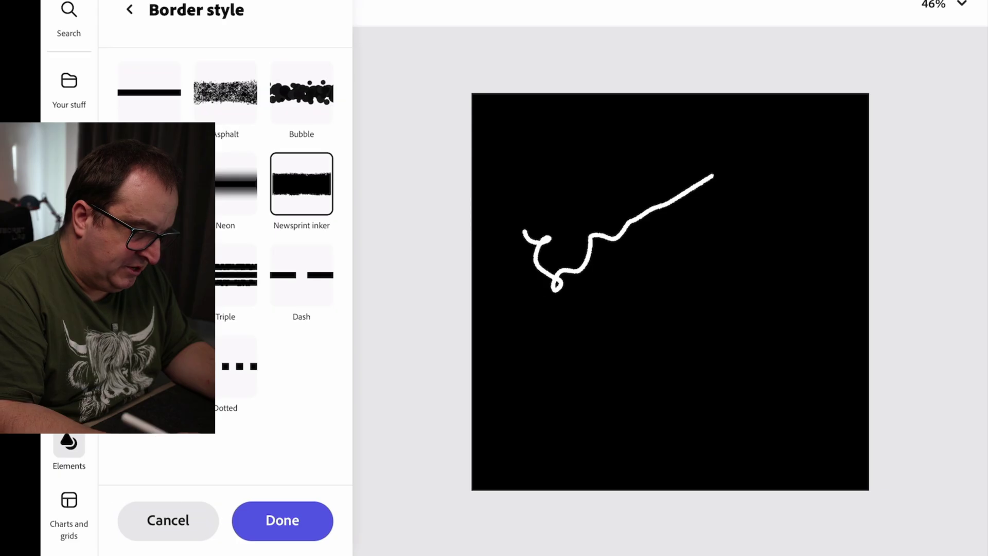
pyautogui.hotkey('ctrl', 'z')
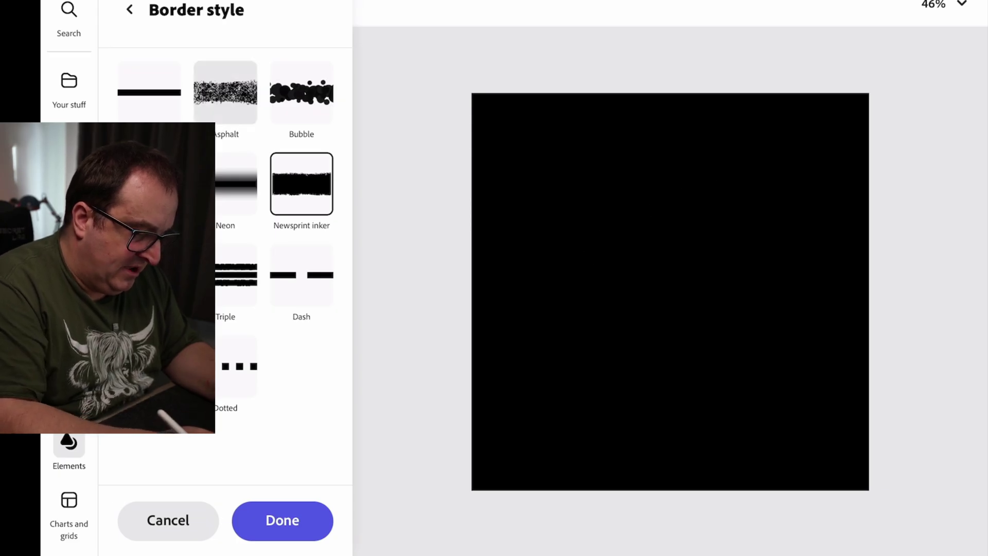
# Switch to the Asphalt border style and draw a textured white squiggle
pyautogui.click(226, 92)
pyautogui.moveTo(536, 269)
pyautogui.mouseDown()
pyautogui.moveTo(532, 288)
pyautogui.moveTo(600, 336)
pyautogui.moveTo(651, 211)
pyautogui.mouseUp()
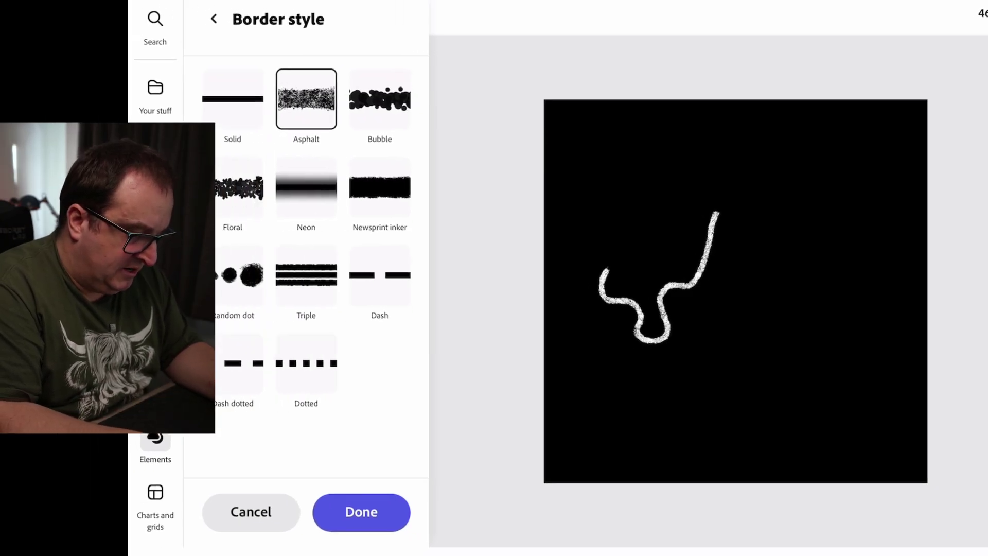
pyautogui.click(130, 9)
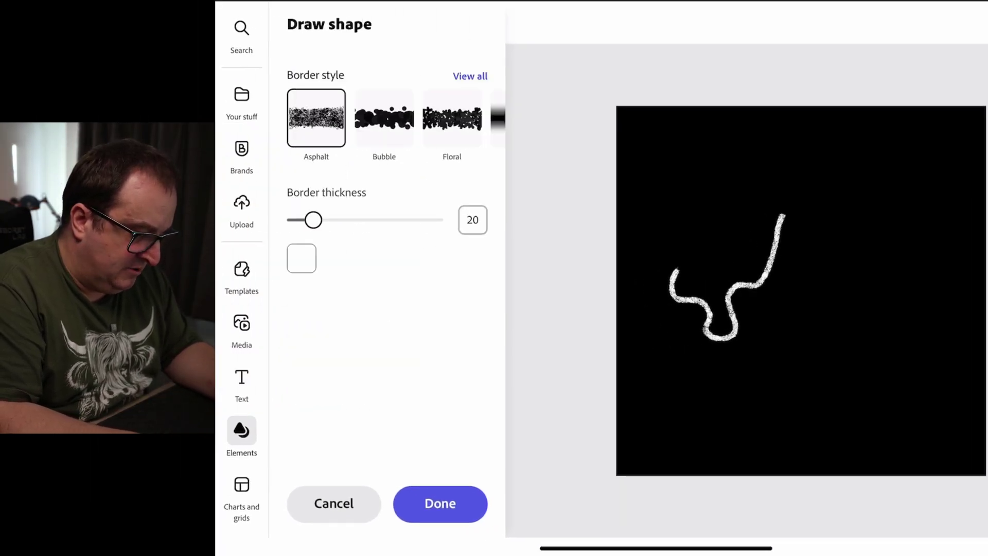
# Set the border thickness to 19 and start an iPad screen recording from Control Center
pyautogui.moveTo(313, 220)
pyautogui.mouseDown()
pyautogui.moveTo(392, 219)
pyautogui.moveTo(296, 219)
pyautogui.moveTo(311, 219)
pyautogui.mouseUp()
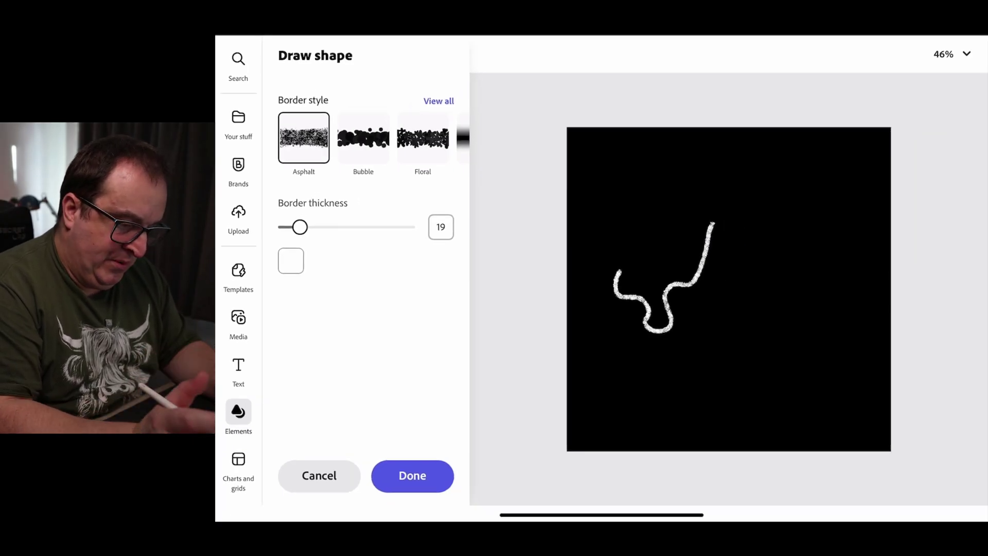
pyautogui.moveTo(968, 37); pyautogui.dragTo(957, 206)
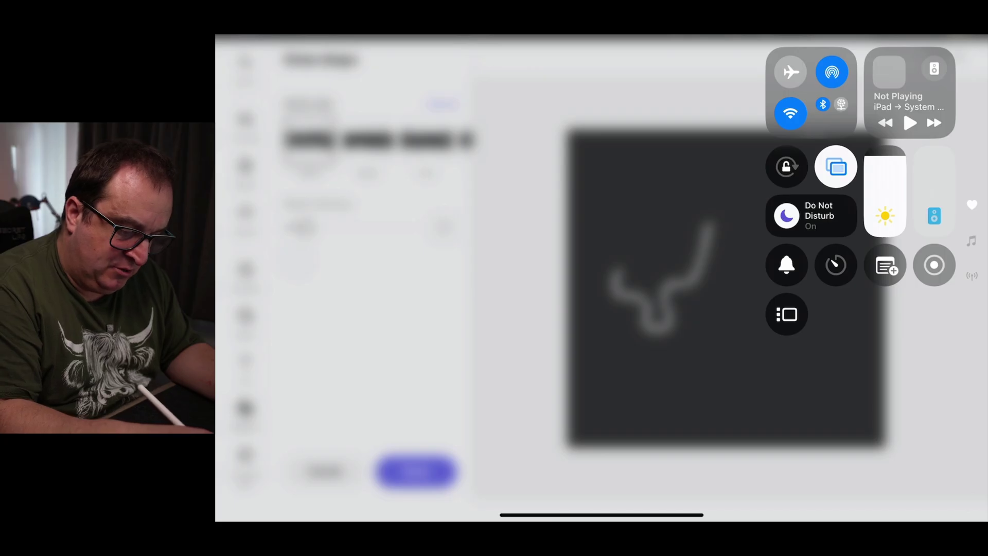
pyautogui.click(934, 265)
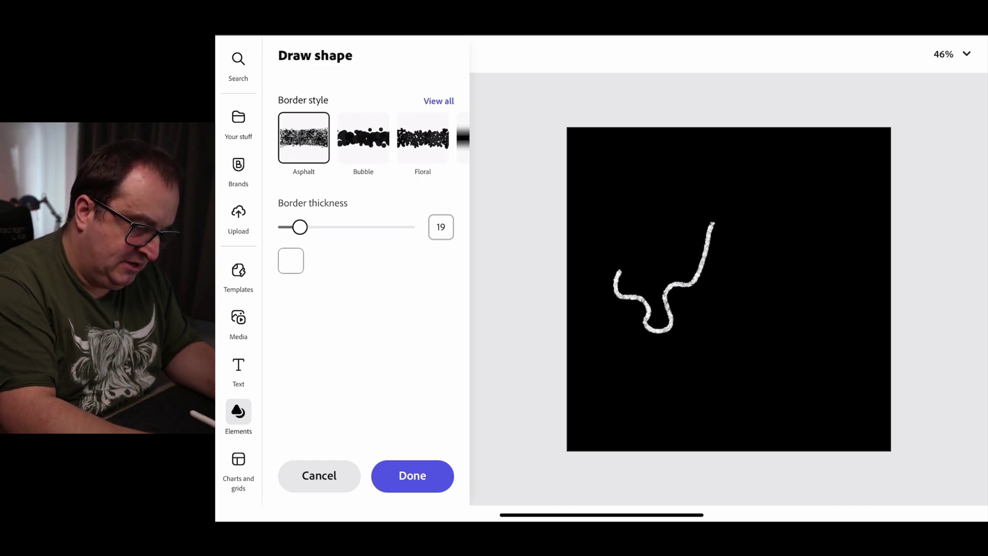
# Restore border thickness 20, then draw and undo practice arrow, 'Welcome' and loop strokes
pyautogui.moveTo(300, 227); pyautogui.dragTo(301, 227)
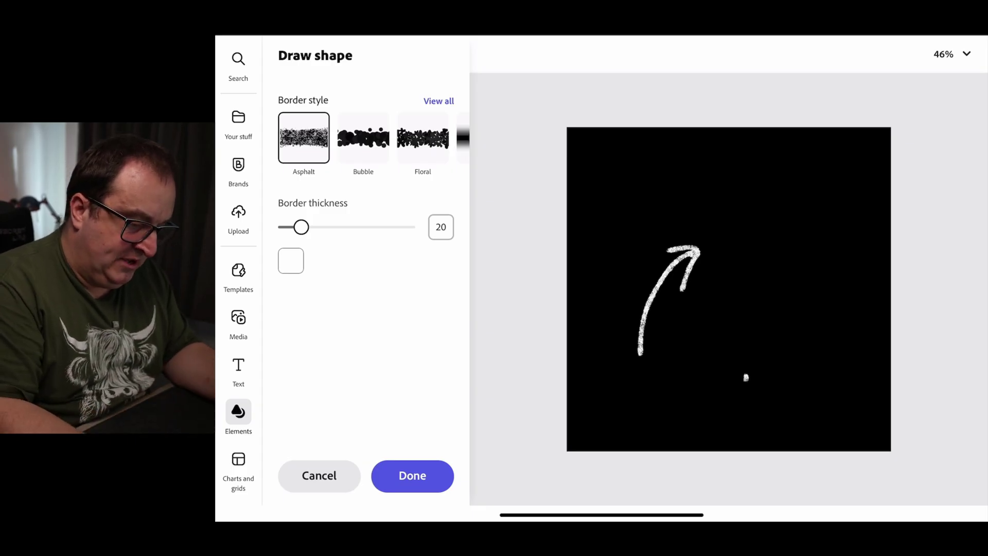
pyautogui.hotkey('ctrl', 'z')
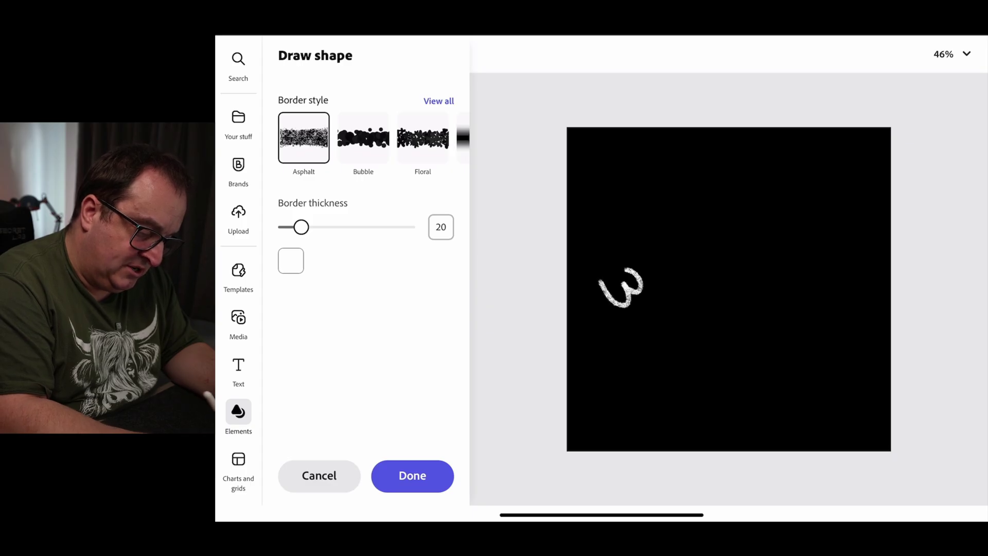
pyautogui.moveTo(642, 273)
pyautogui.mouseDown()
pyautogui.moveTo(670, 278)
pyautogui.moveTo(719, 218)
pyautogui.moveTo(759, 201)
pyautogui.mouseUp()
pyautogui.moveTo(653, 305)
pyautogui.mouseDown()
pyautogui.moveTo(710, 283)
pyautogui.moveTo(793, 209)
pyautogui.mouseUp()
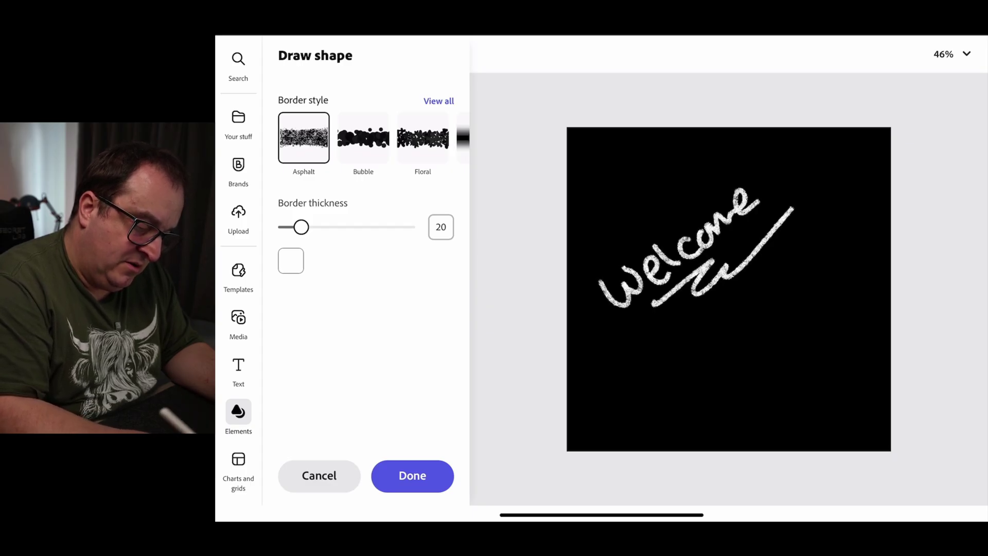
pyautogui.hotkey('ctrl', 'z')
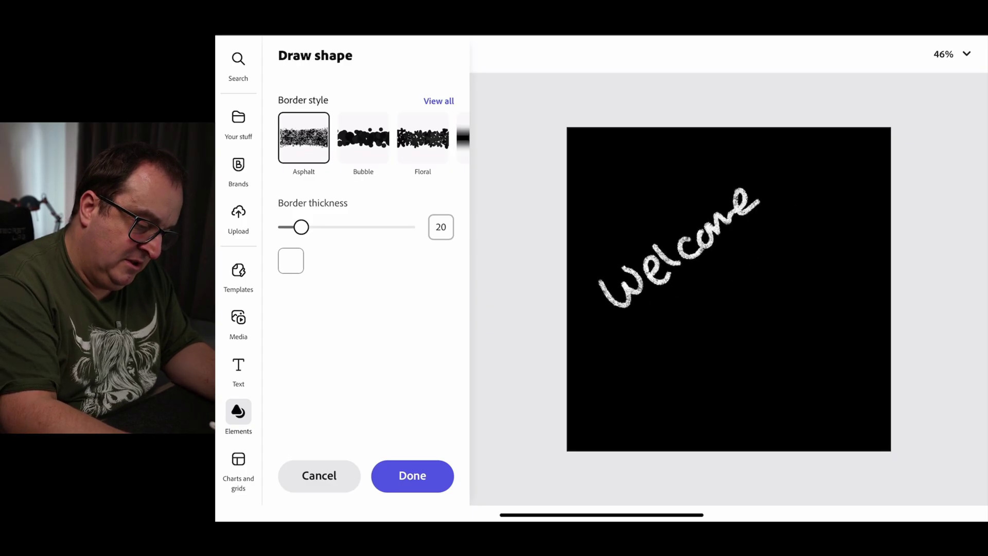
pyautogui.hotkey('ctrl', 'z')
pyautogui.hotkey('ctrl', 'z')
pyautogui.hotkey('ctrl', 'z')
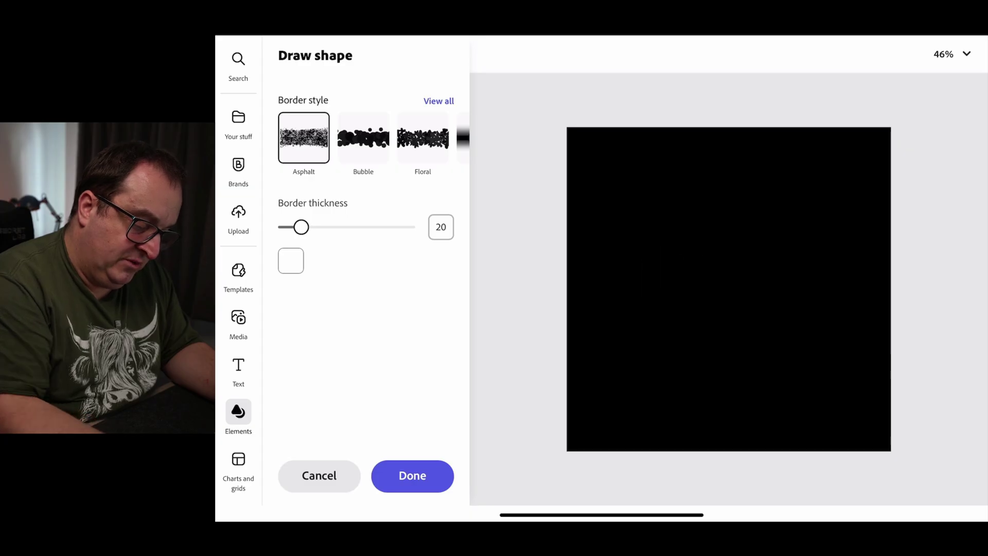
pyautogui.moveTo(625, 302)
pyautogui.mouseDown()
pyautogui.moveTo(642, 321)
pyautogui.moveTo(654, 289)
pyautogui.mouseUp()
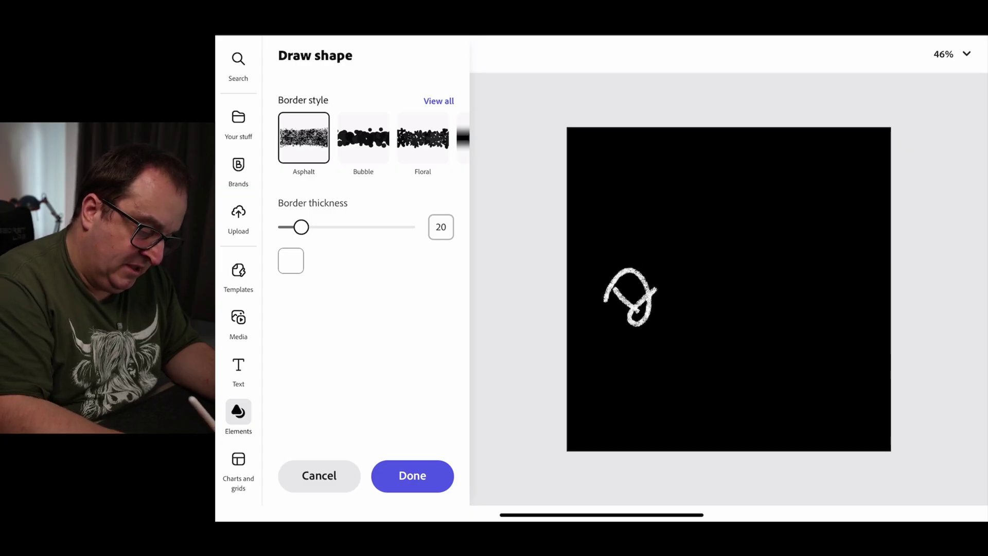
pyautogui.hotkey('ctrl', 'z')
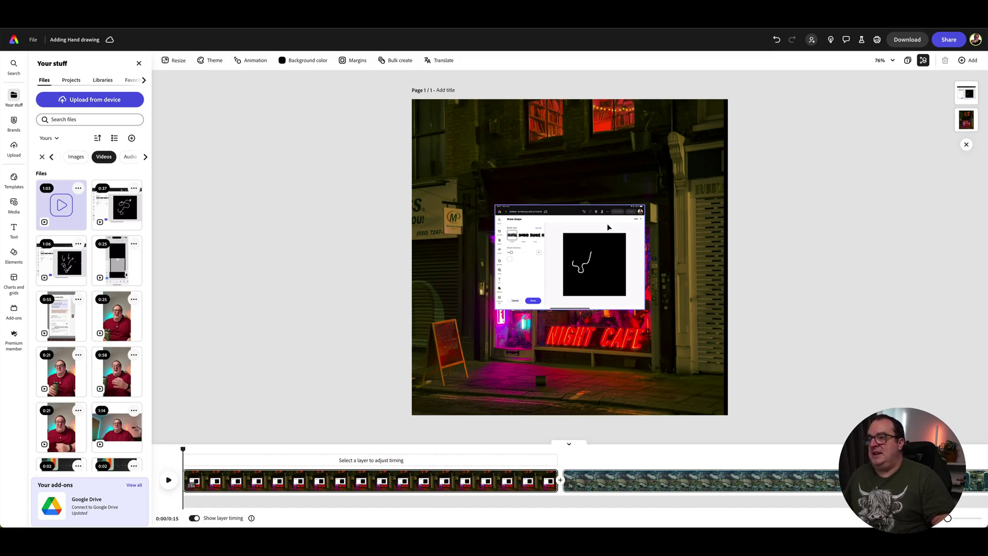
# Scale up the iPad recording layer by its bottom-left and top-right corners to cover the café photo
pyautogui.click(540, 266)
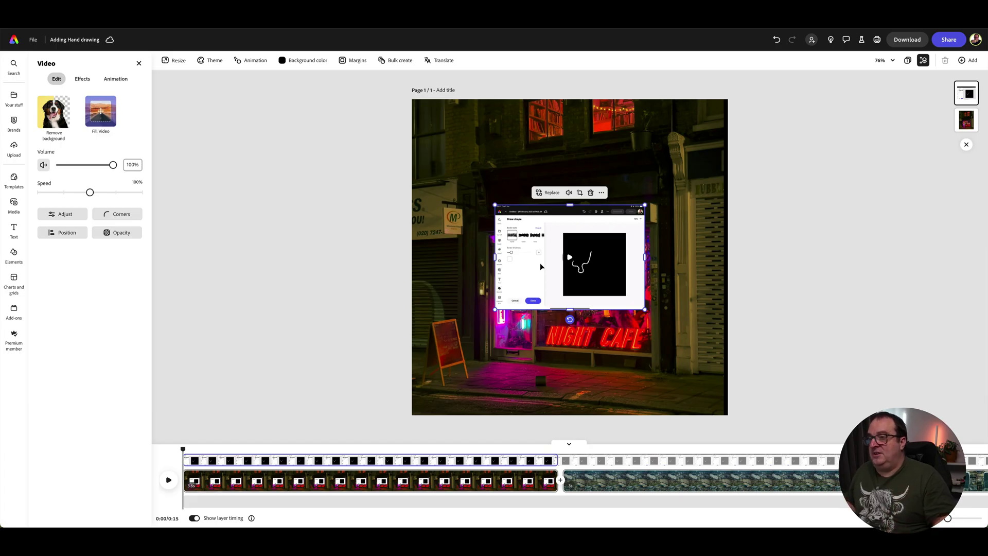
pyautogui.moveTo(494, 309); pyautogui.dragTo(418, 364)
pyautogui.moveTo(645, 203); pyautogui.dragTo(701, 165)
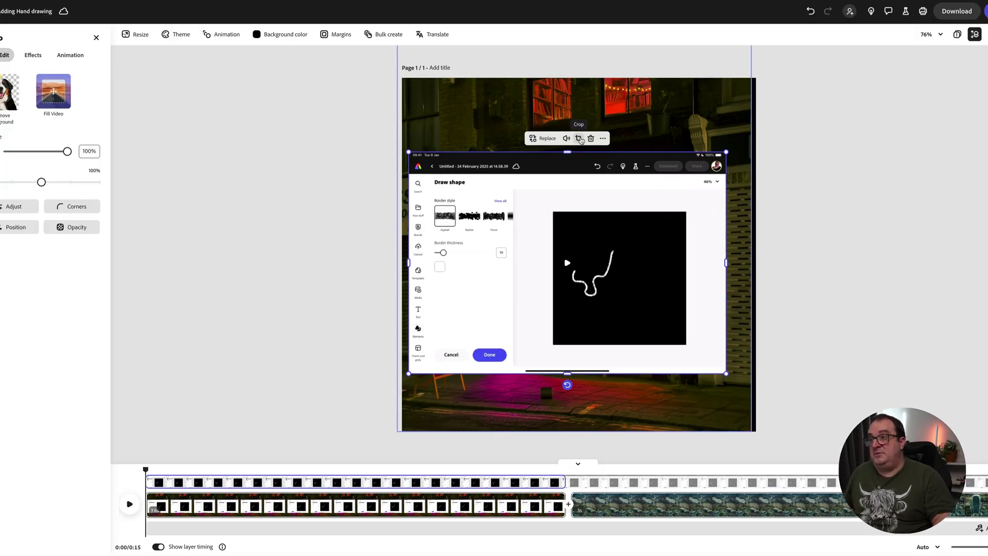
# Crop the recording inward from the bottom-left and top-right to the black drawing square
pyautogui.click(579, 138)
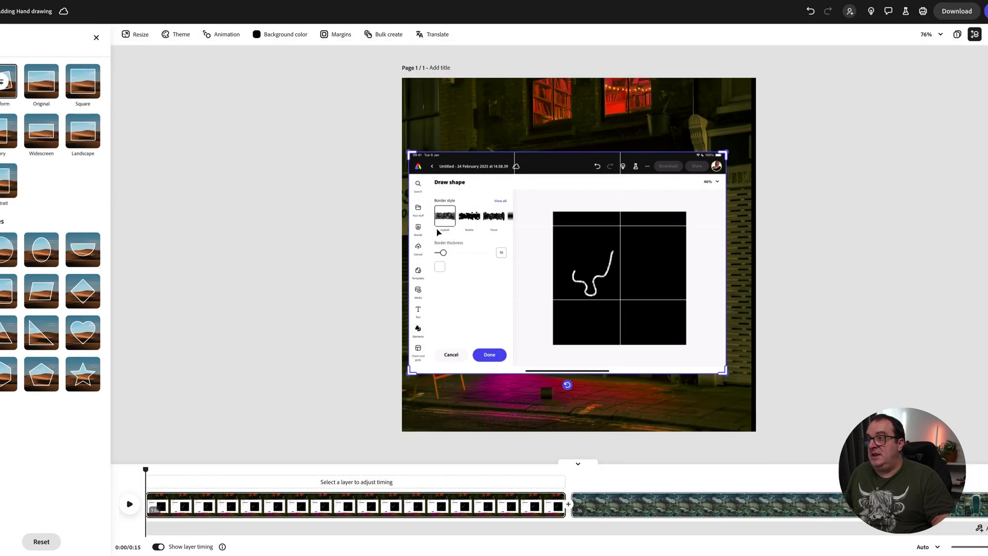
pyautogui.moveTo(409, 375)
pyautogui.mouseDown()
pyautogui.moveTo(455, 355)
pyautogui.moveTo(554, 344)
pyautogui.mouseUp()
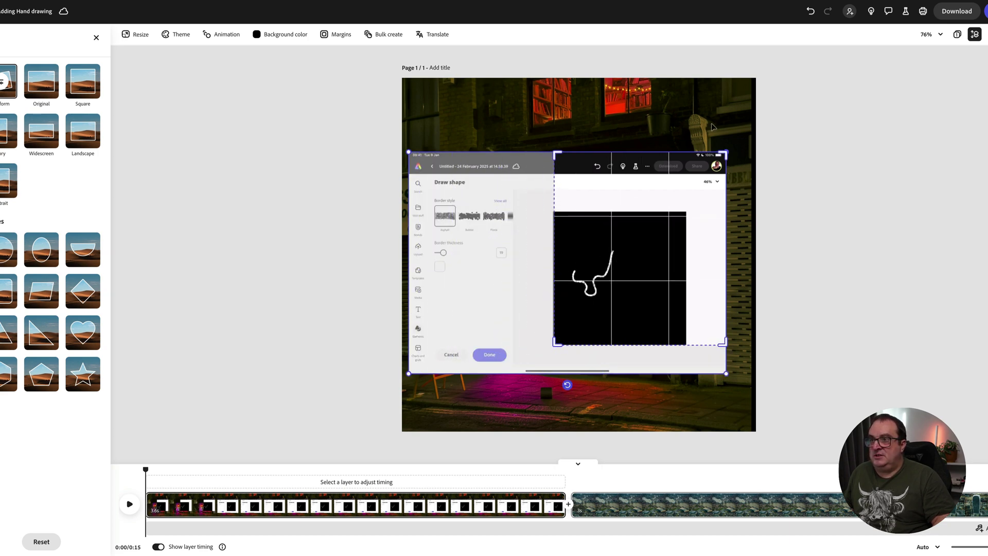
pyautogui.moveTo(726, 150); pyautogui.dragTo(685, 213)
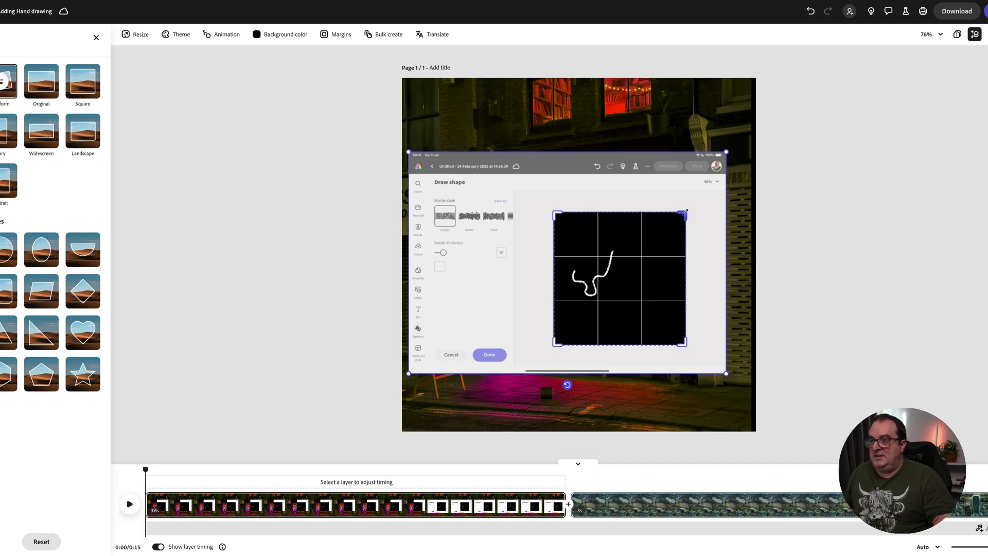
# Apply the crop, rewind the timeline to the start, and reselect the arrow video layer
pyautogui.doubleClick(602, 278)
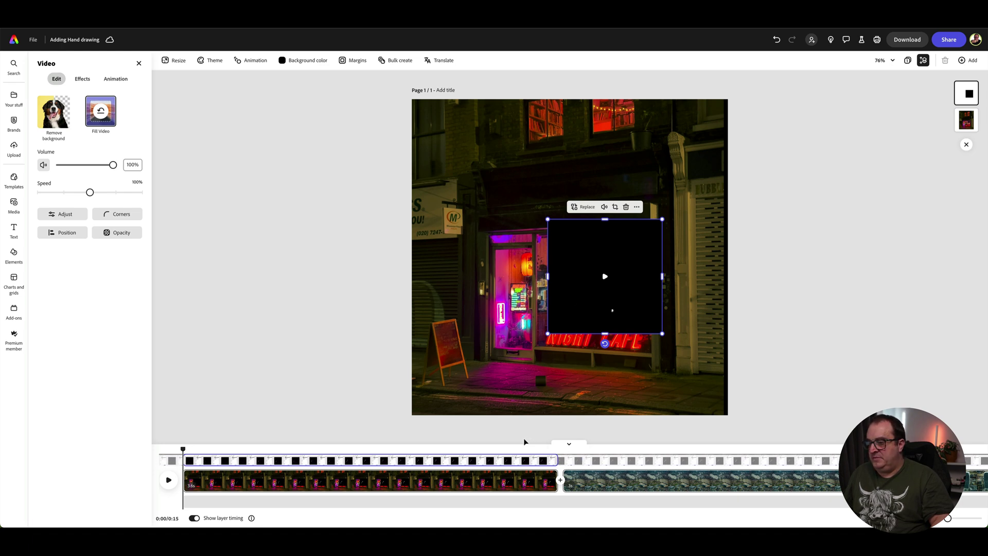
pyautogui.moveTo(182, 448); pyautogui.dragTo(344, 450)
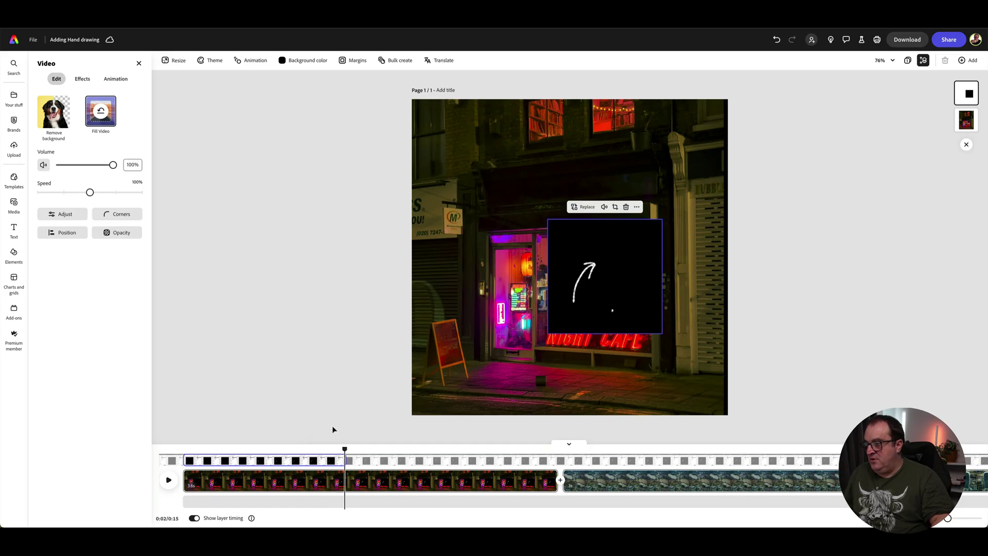
pyautogui.click(333, 429)
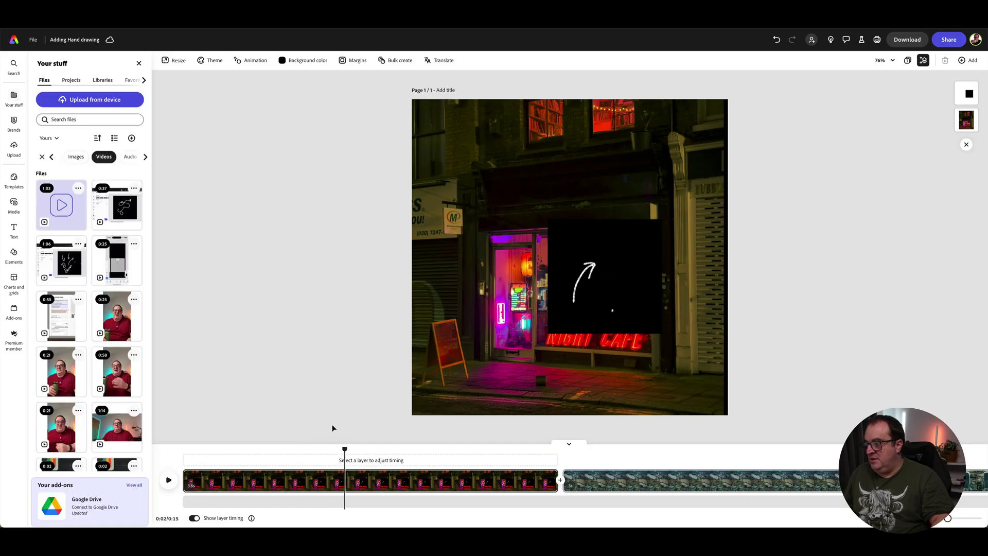
pyautogui.click(626, 282)
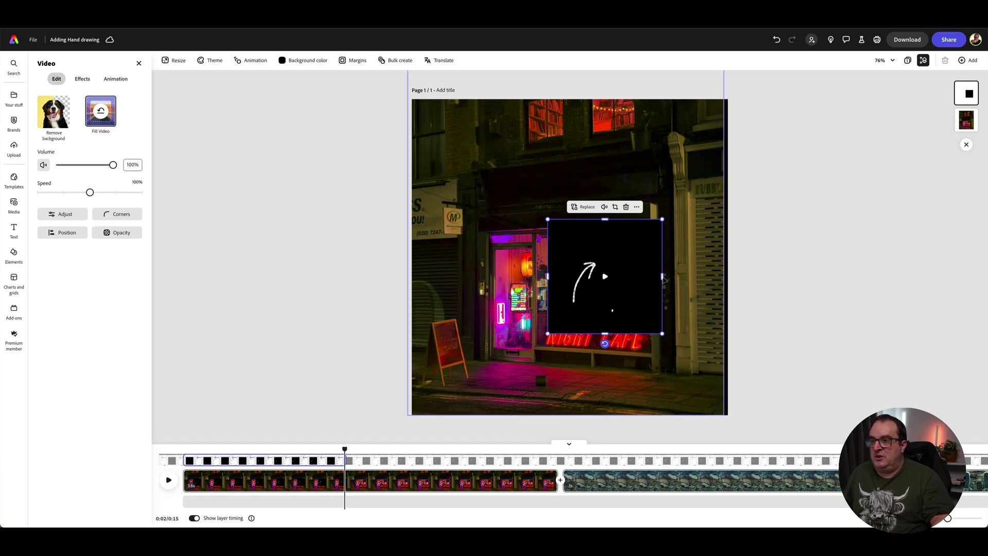
# Trim the arrow video's right and top edges and rotate it about 45°
pyautogui.moveTo(662, 277); pyautogui.dragTo(609, 279)
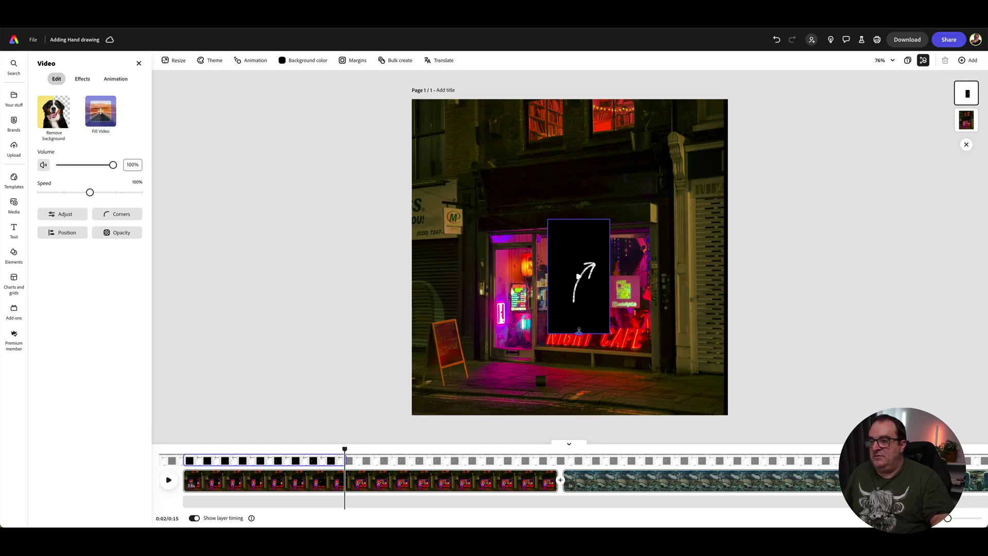
pyautogui.moveTo(578, 220); pyautogui.dragTo(576, 246)
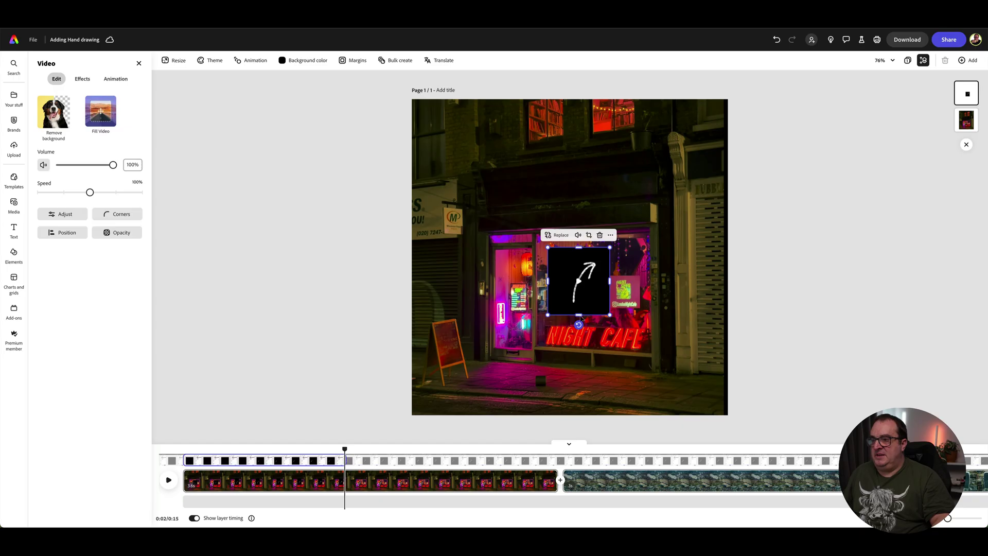
pyautogui.moveTo(578, 324); pyautogui.dragTo(511, 261)
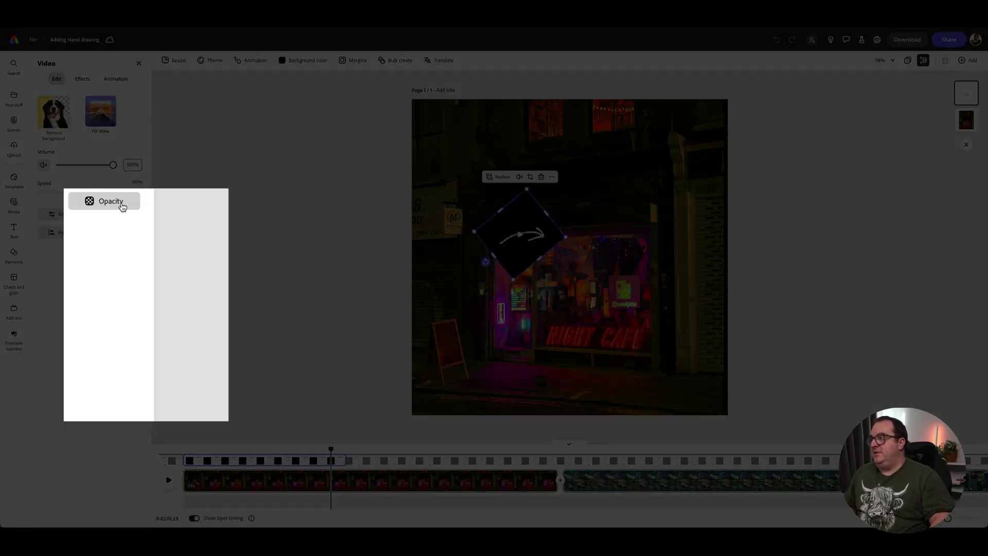
# Set the arrow video's blend mode to Screen, then deselect the layer
pyautogui.click(122, 206)
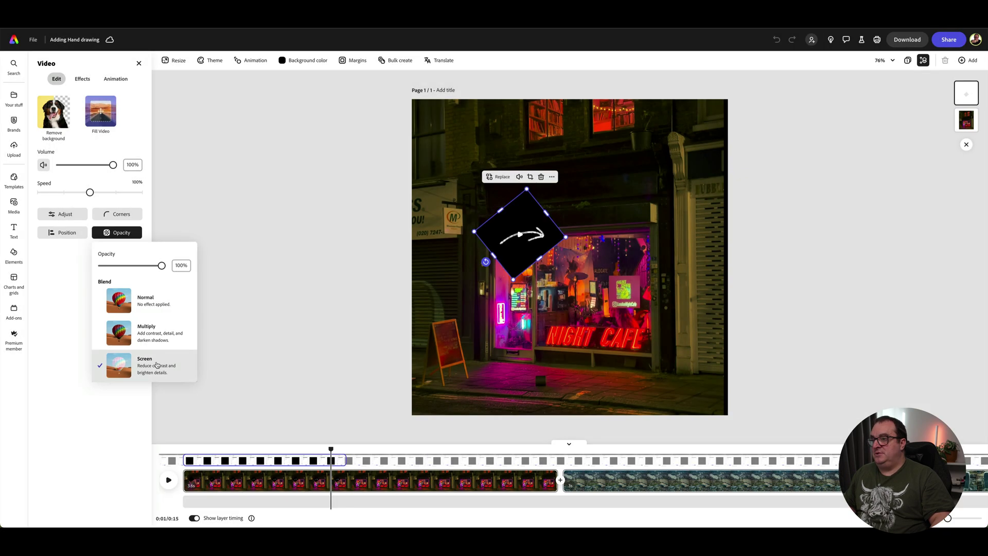
pyautogui.click(157, 363)
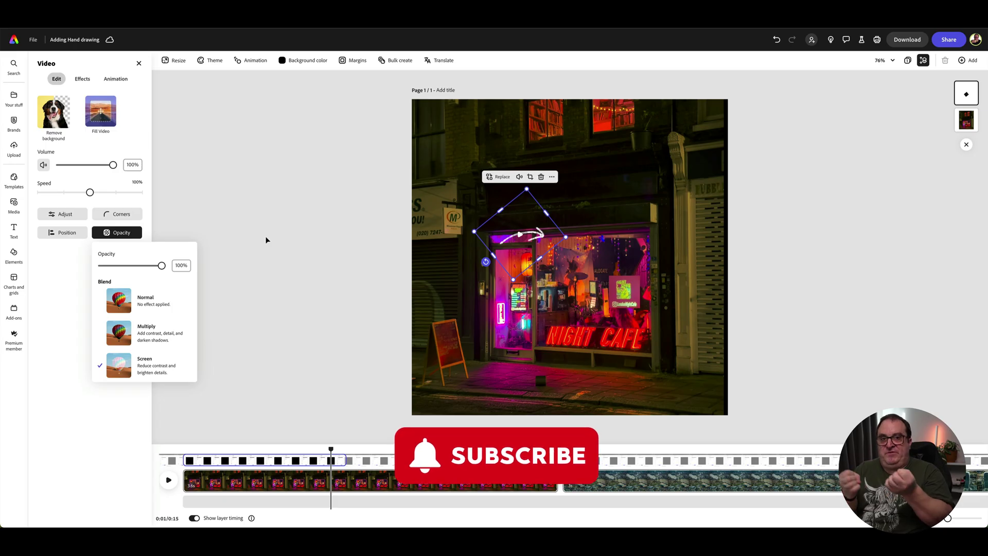
pyautogui.click(298, 223)
pyautogui.click(298, 221)
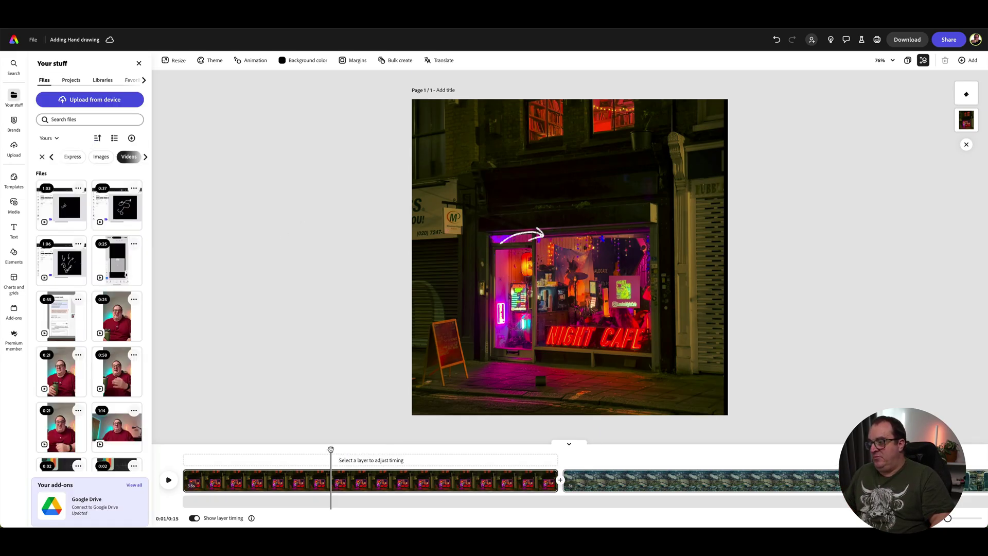
# Rewind the timeline to the start and briefly play the arrow animation preview
pyautogui.moveTo(330, 449); pyautogui.dragTo(172, 454)
pyautogui.click(169, 480)
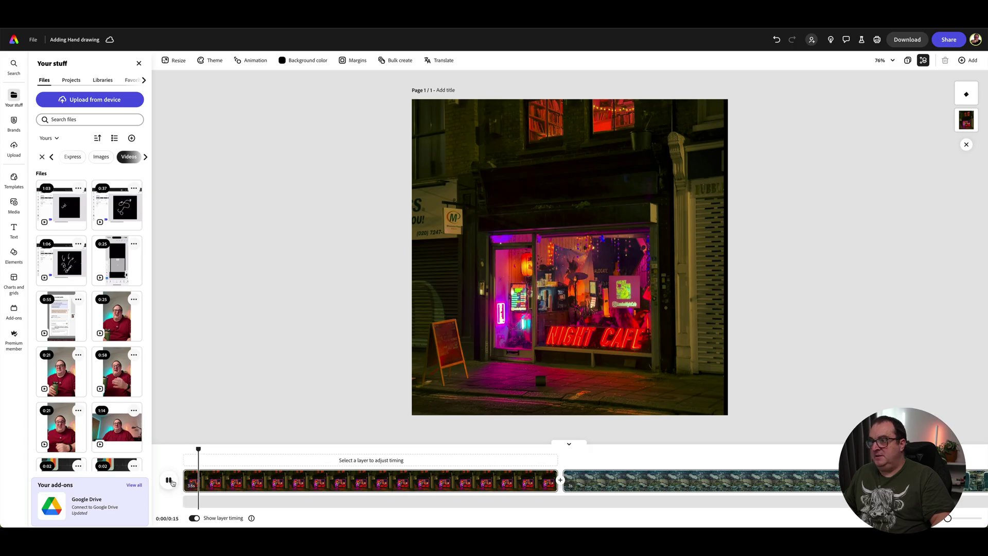
pyautogui.click(170, 480)
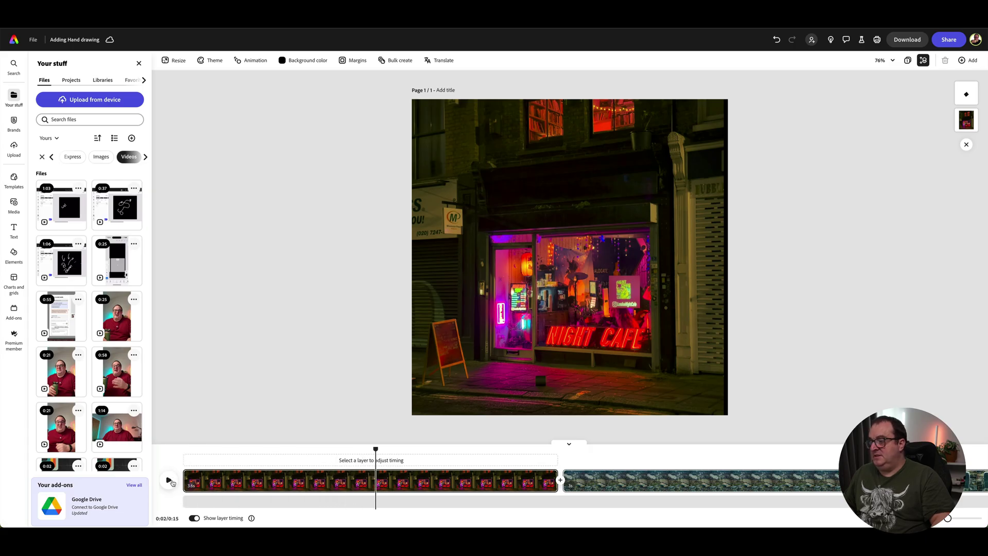
# Move the playhead to the one-second mark and set the arrow video's speed to 200%
pyautogui.click(257, 453)
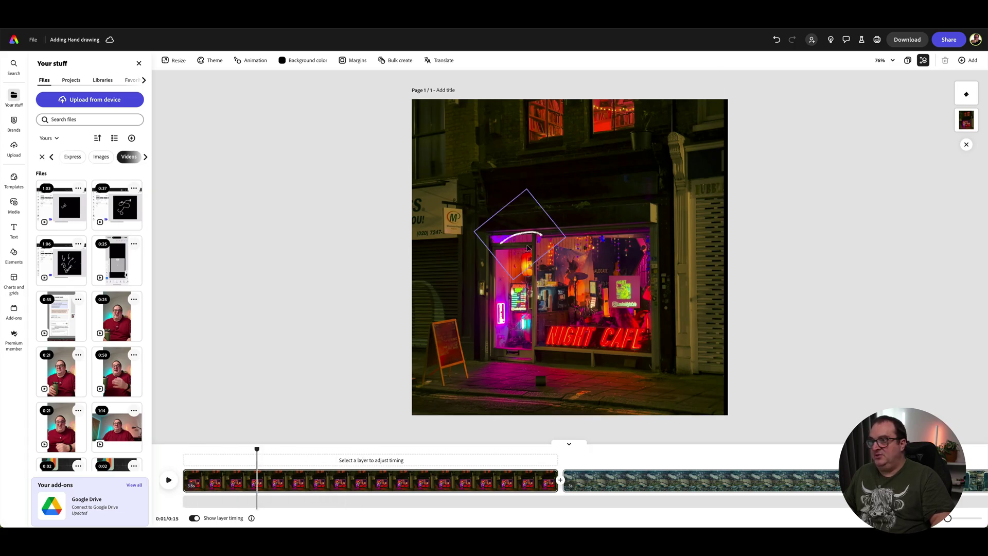
pyautogui.click(525, 247)
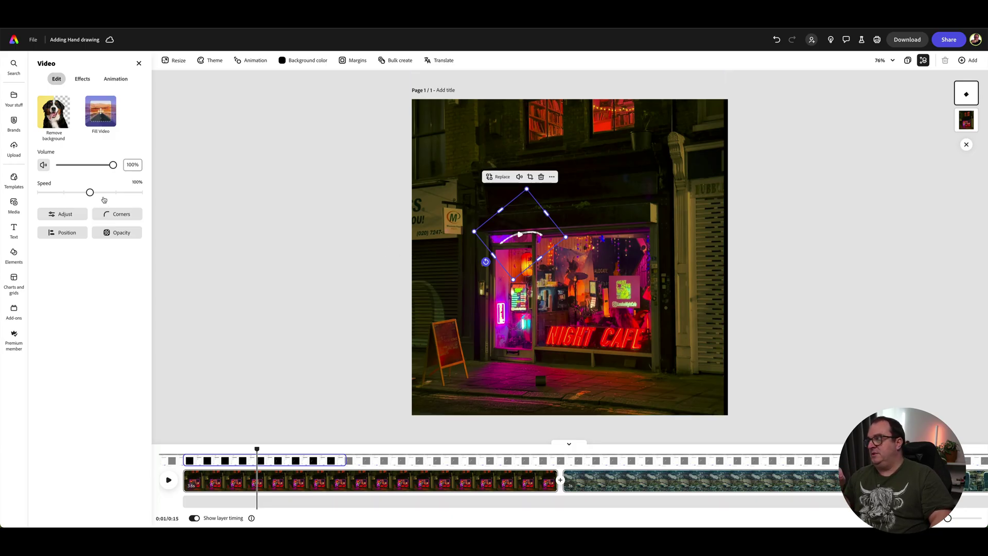
pyautogui.moveTo(91, 193); pyautogui.dragTo(146, 193)
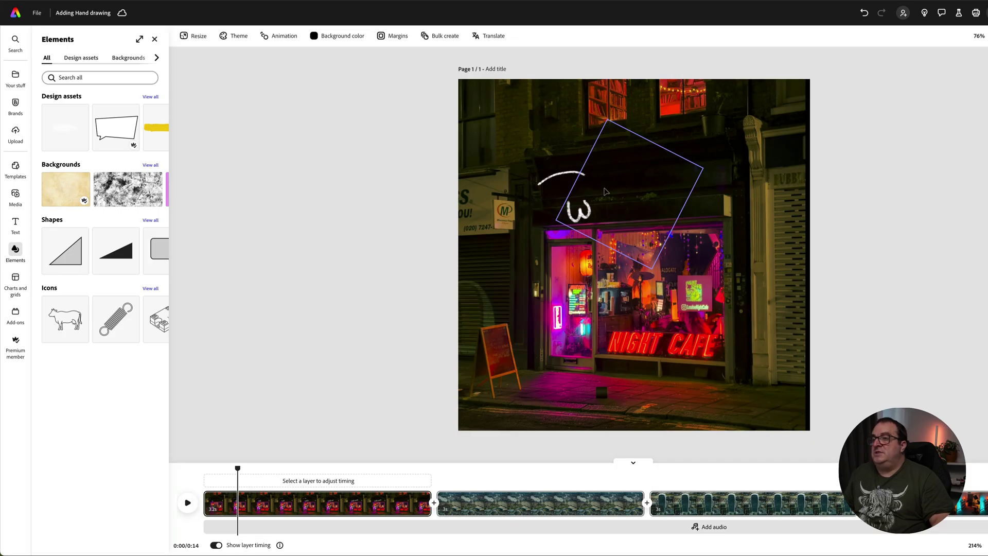
# Select the hand-drawn video layer and show its Effects list with Basic and Duotone options
pyautogui.click(604, 191)
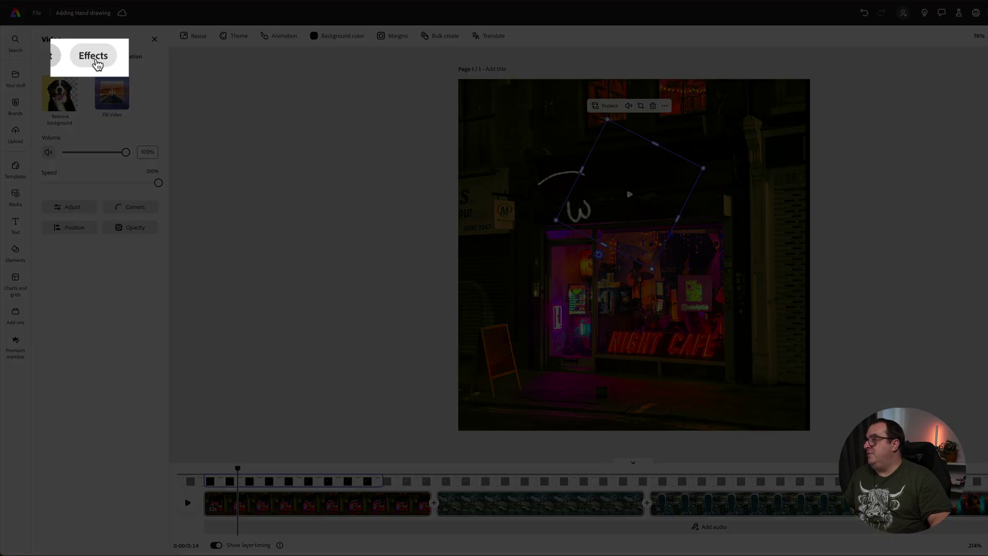
pyautogui.click(93, 57)
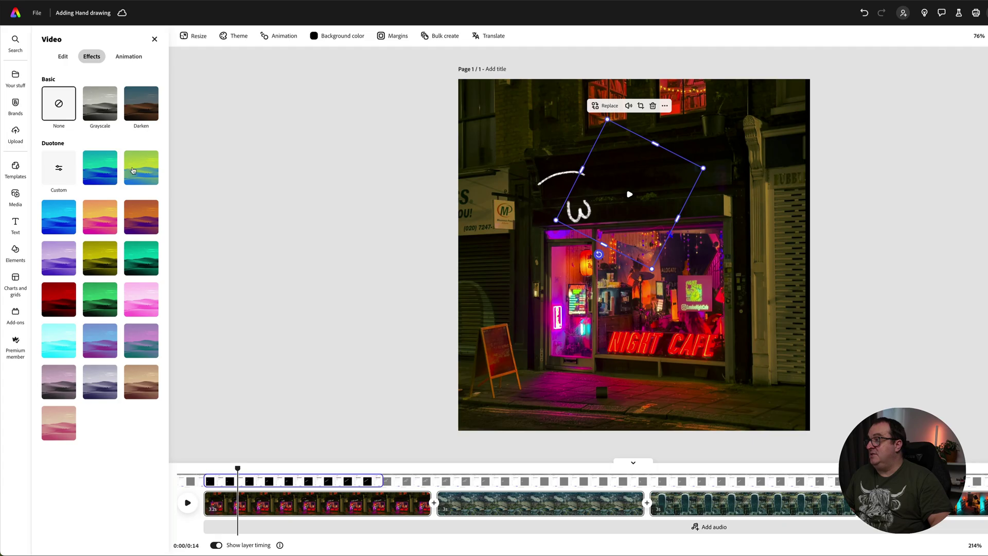
# Apply a Duotone preset, switch it to Custom, and set the shadows to black
pyautogui.click(109, 227)
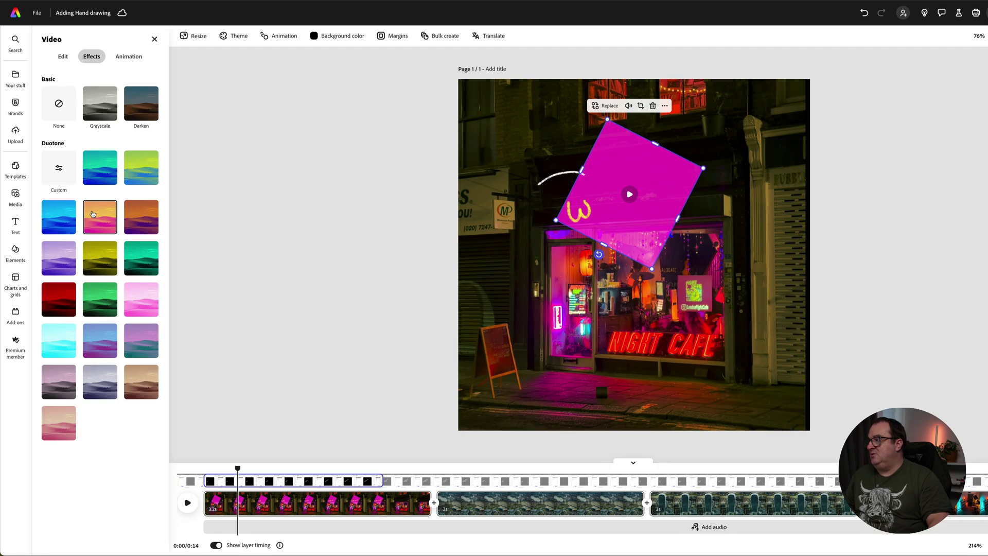
pyautogui.click(58, 170)
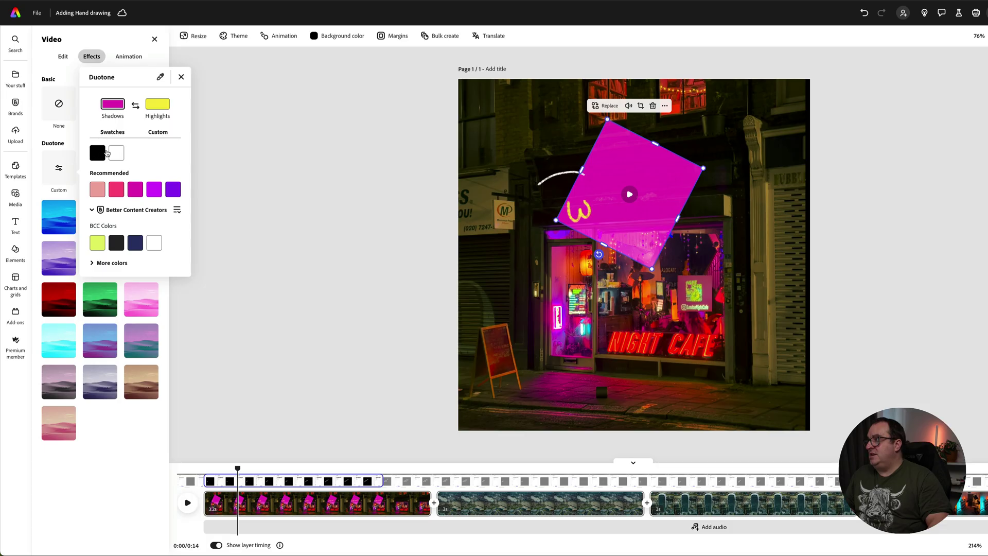
pyautogui.click(97, 153)
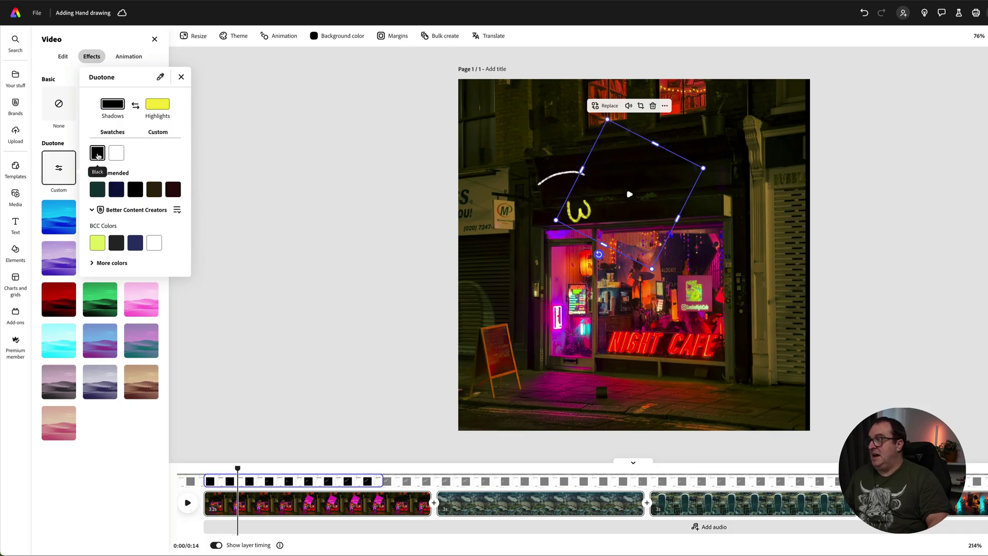
pyautogui.click(137, 248)
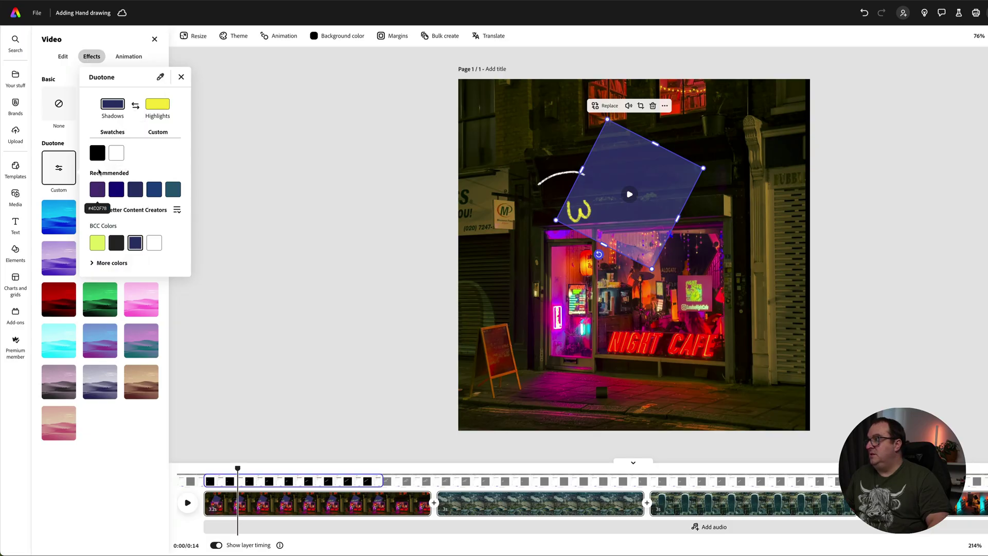
pyautogui.click(98, 152)
# Set the duotone highlights to the sage swatch from the New BCC brand palette
pyautogui.click(164, 106)
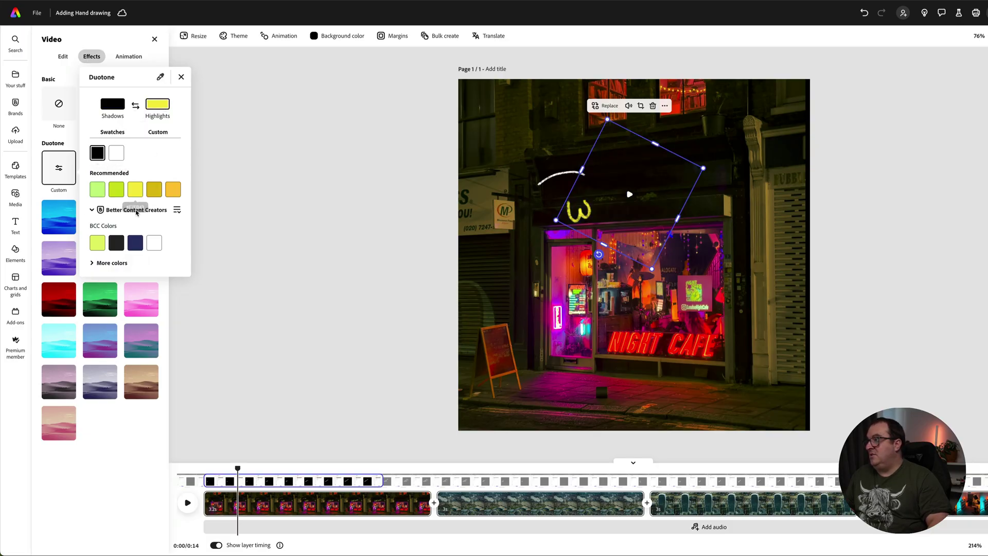
pyautogui.click(177, 212)
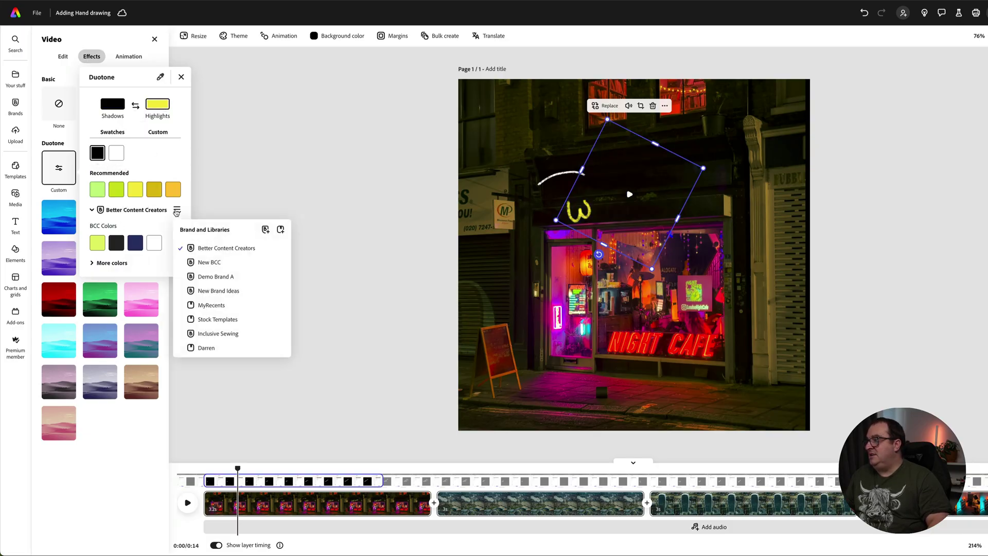
pyautogui.click(190, 261)
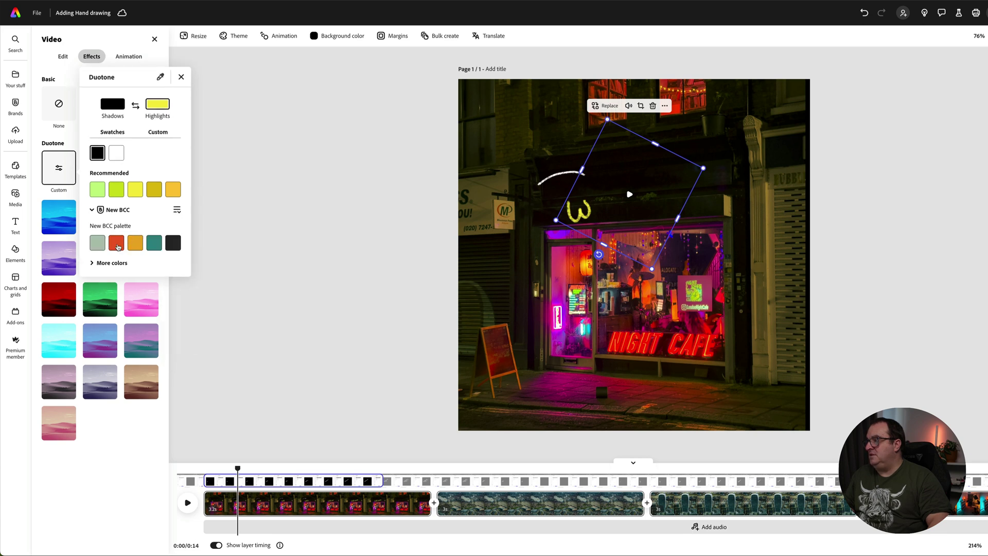
pyautogui.click(117, 247)
pyautogui.click(97, 243)
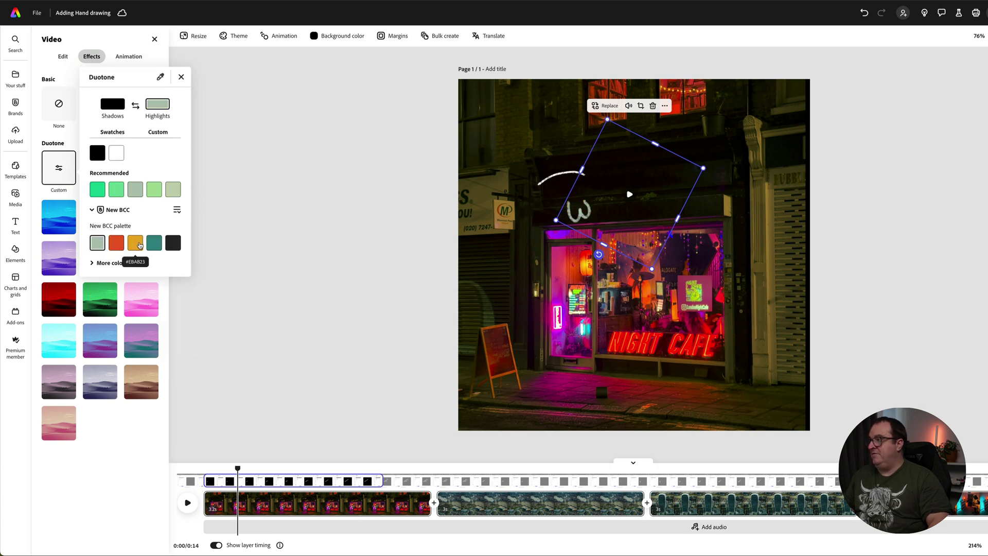
pyautogui.click(139, 246)
pyautogui.click(154, 246)
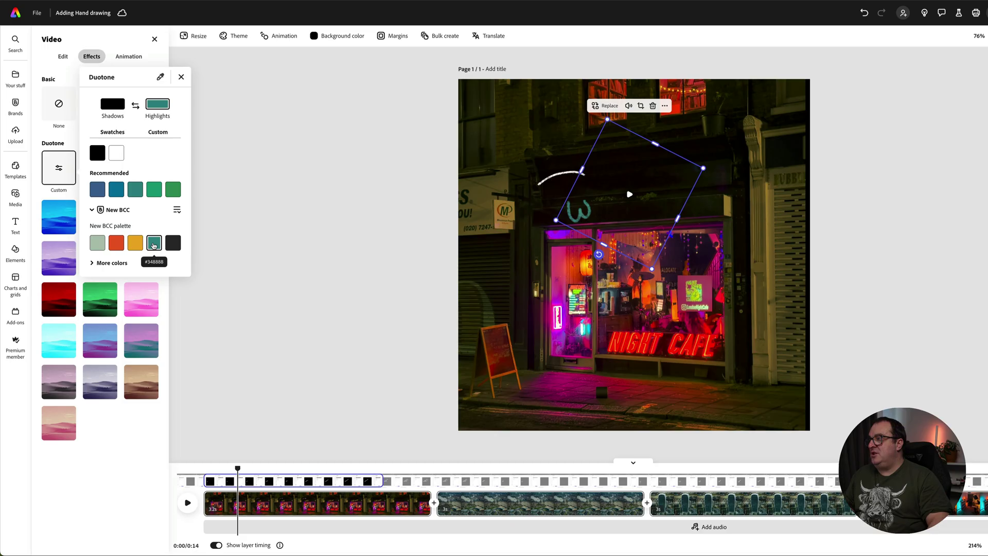
pyautogui.click(173, 243)
pyautogui.click(154, 248)
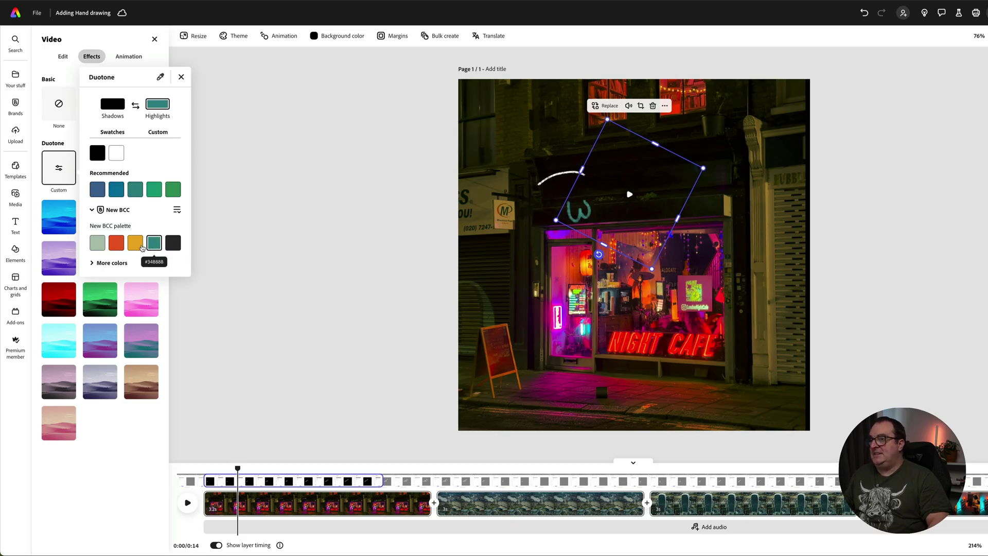
pyautogui.click(129, 249)
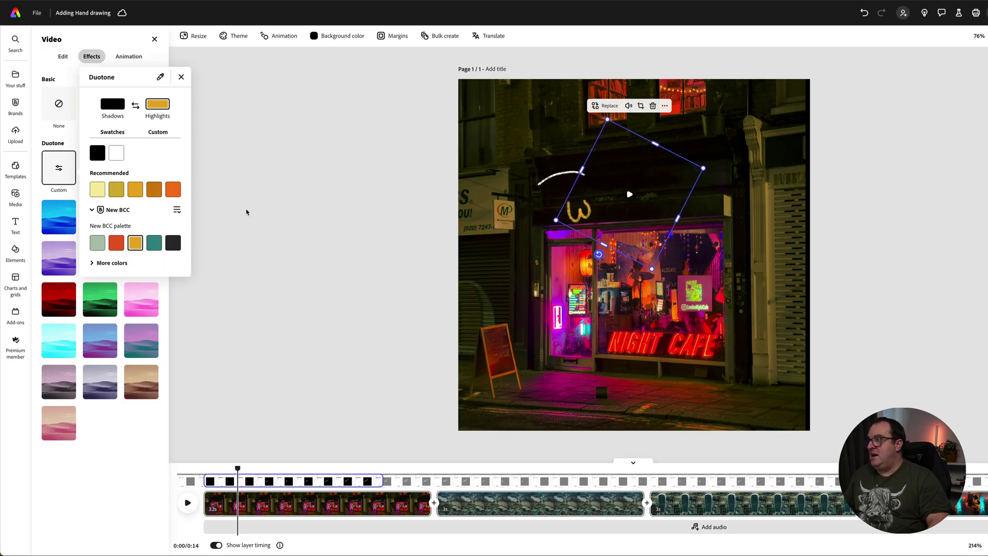
pyautogui.click(97, 243)
# Close the duotone colour settings popover
pyautogui.click(257, 218)
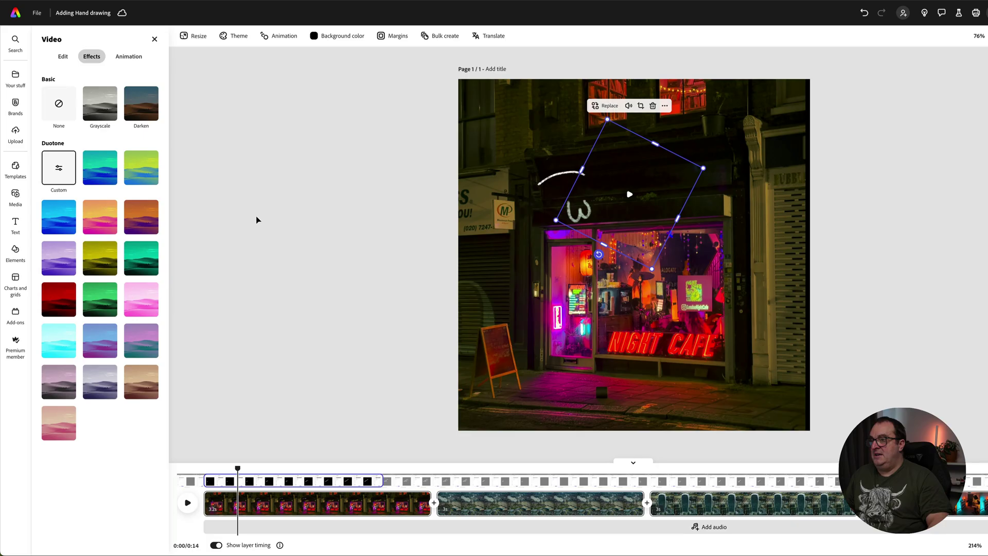